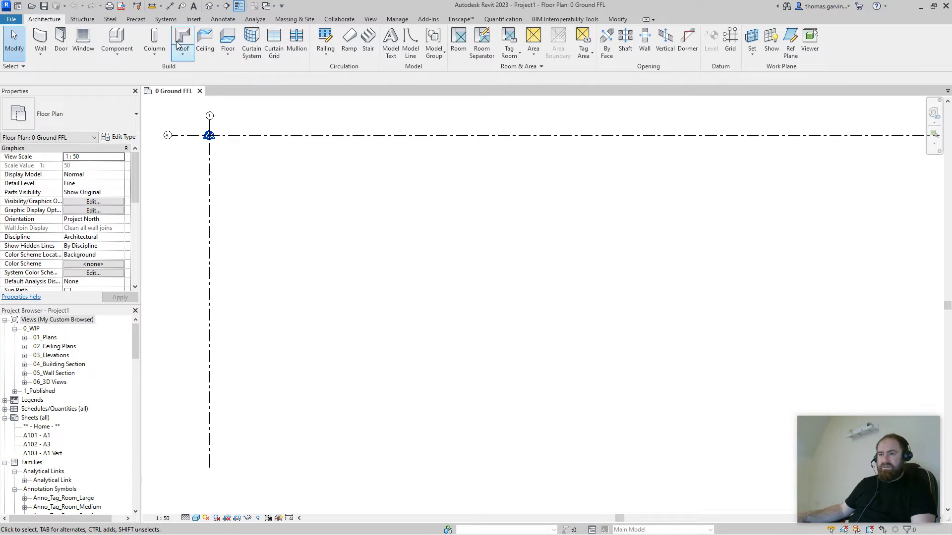
- Cancel the Window placement in the floor plan and switch to the Chrome browser
click(79, 41)
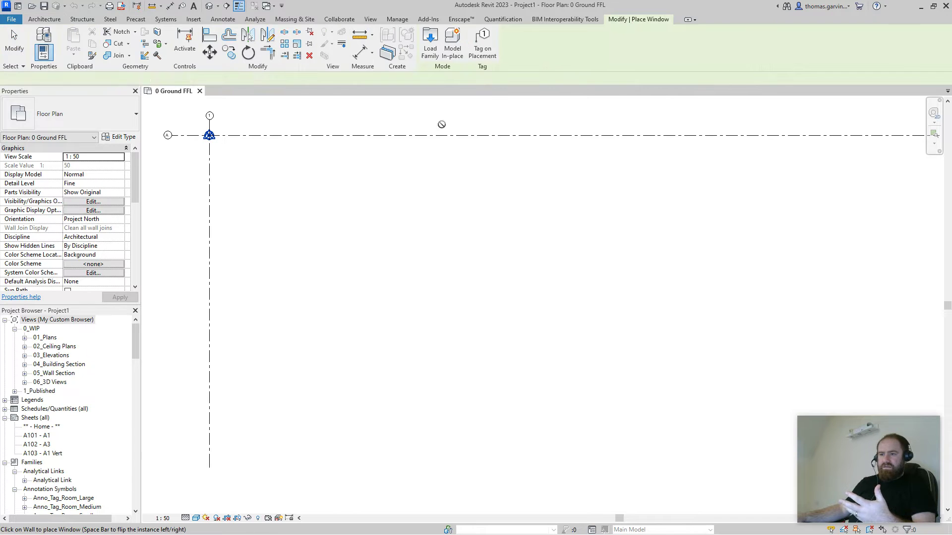
key(Escape)
key(Escape)
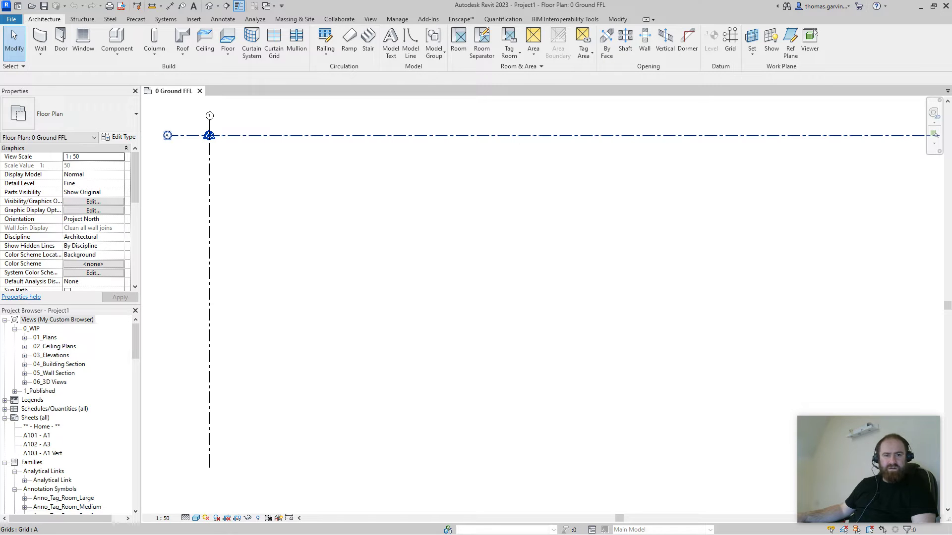
click(64, 526)
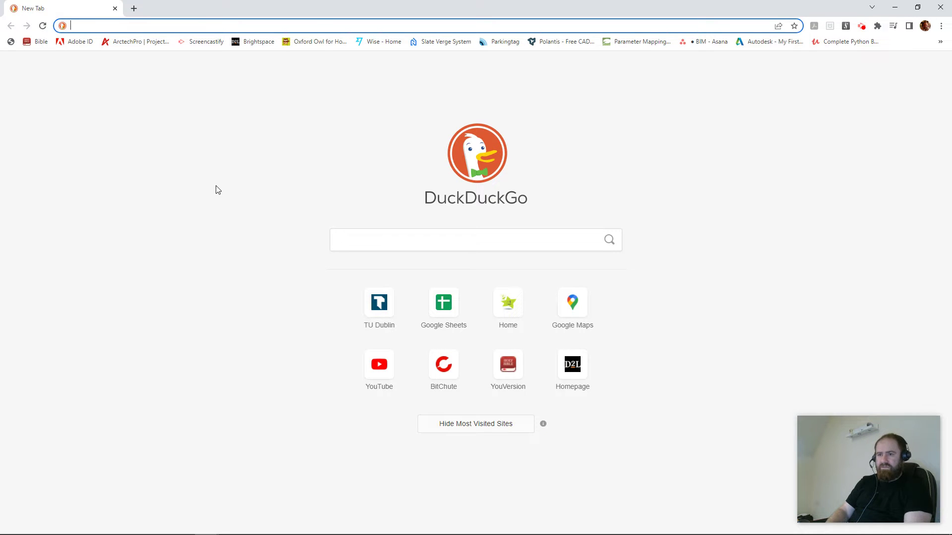
- Search DuckDuckGo for 'revit 2023 content library'
text(revit 2023)
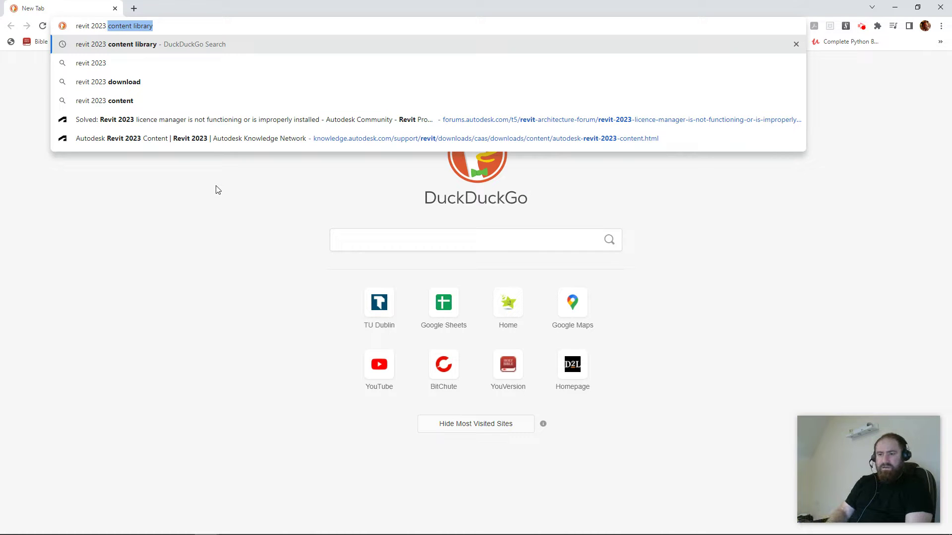
key(Return)
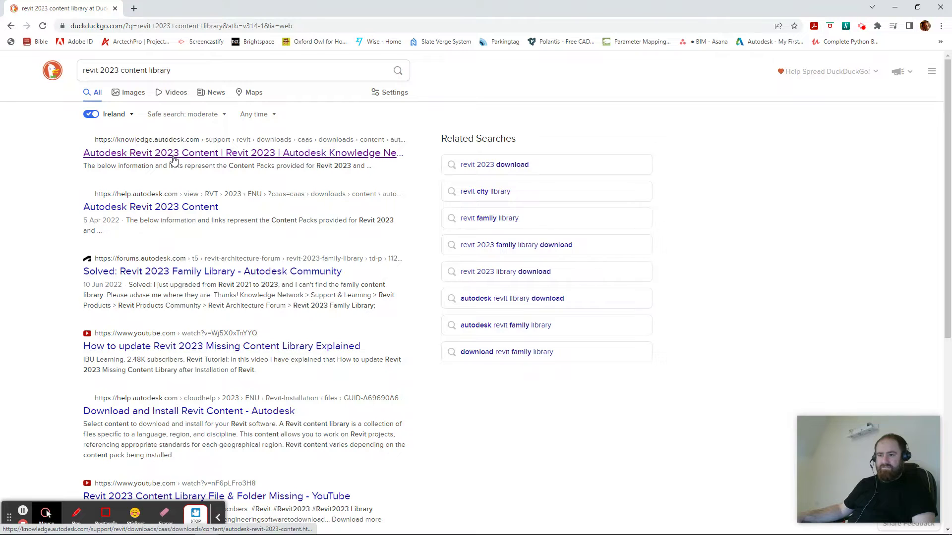
- Open the Autodesk Revit 2023 Content page and scroll to the UK English language pack
click(173, 154)
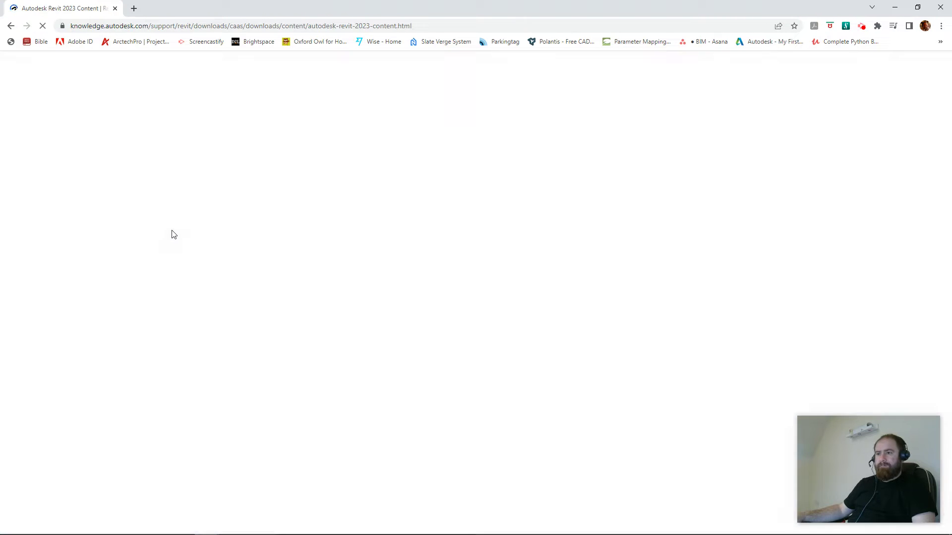
scroll(407, 295, down, 10)
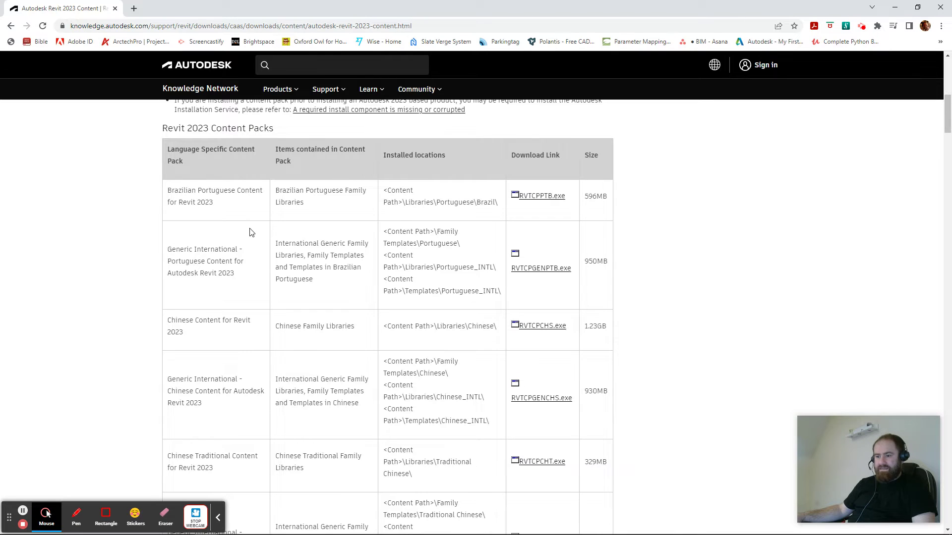
scroll(252, 232, down, 14)
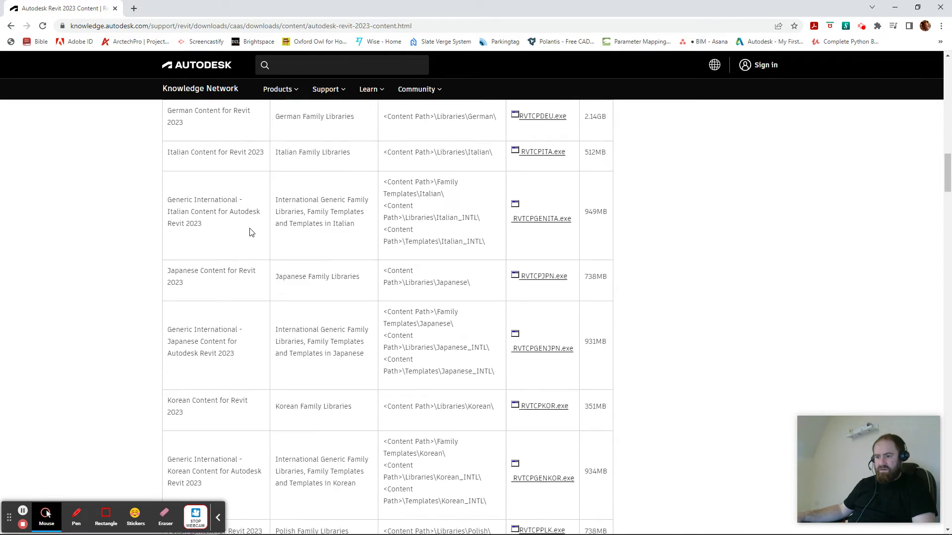
scroll(251, 232, down, 15)
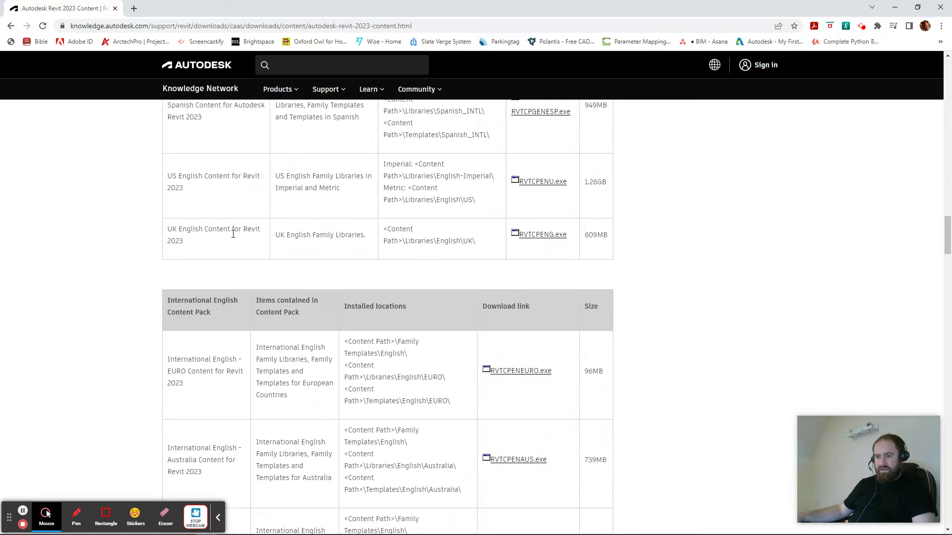
scroll(297, 240, up, 2)
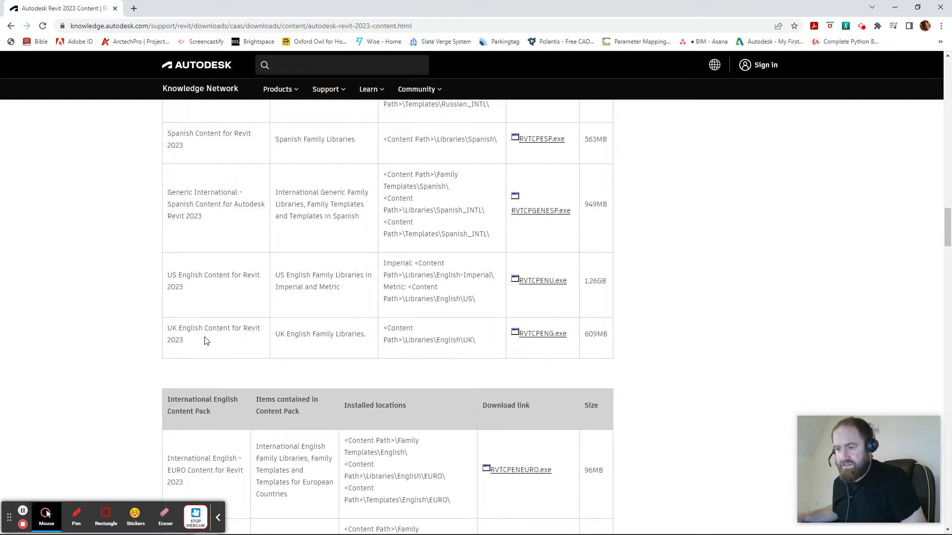
- Start the UK English RVTCPENG.exe download twice, cancelling the duplicate Save As each time
click(542, 335)
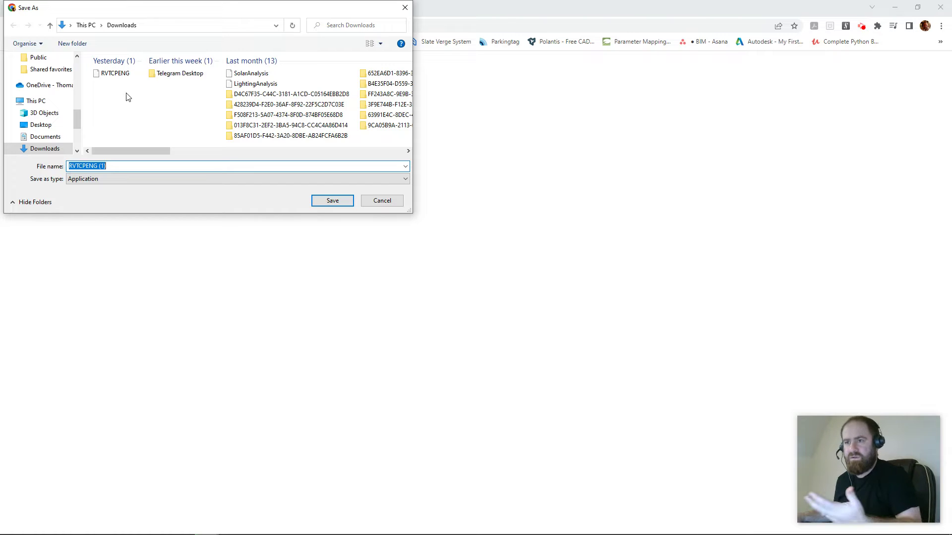
scroll(61, 120, up, 3)
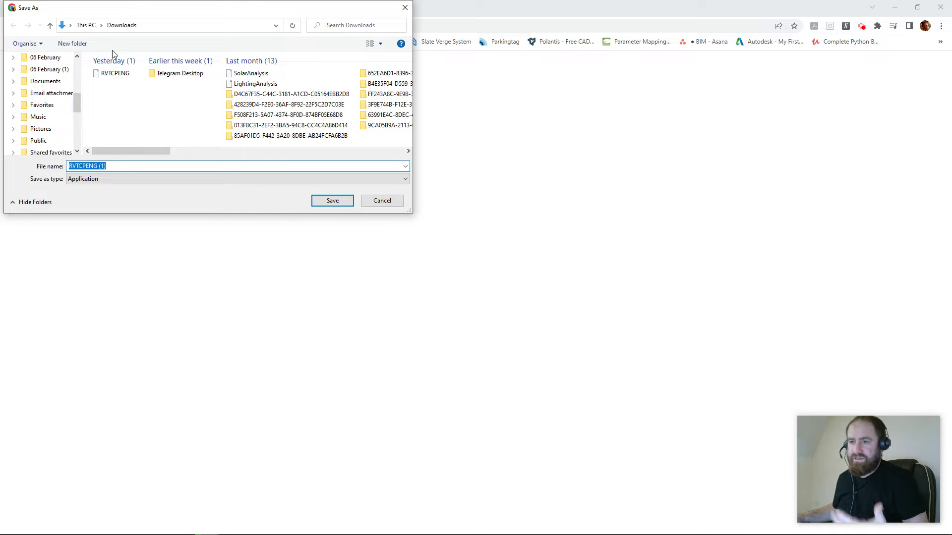
click(206, 25)
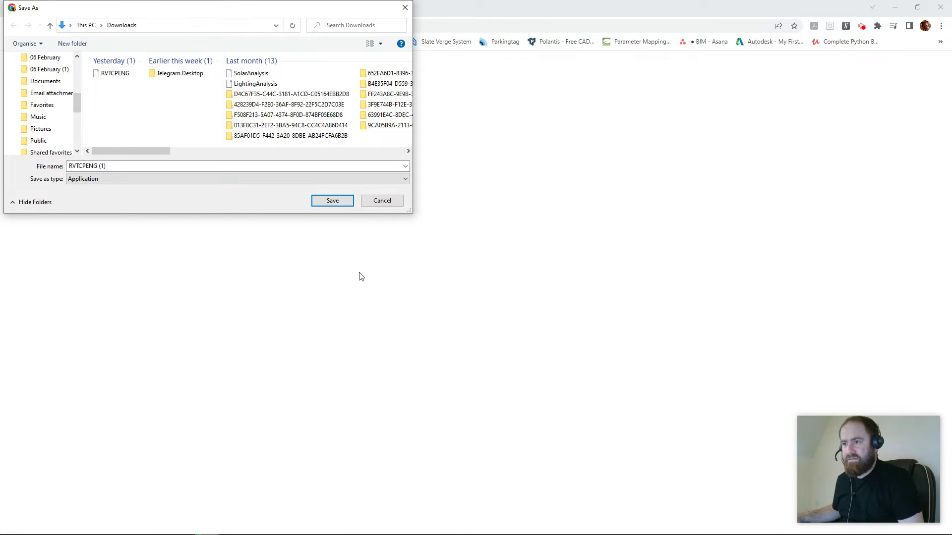
click(382, 200)
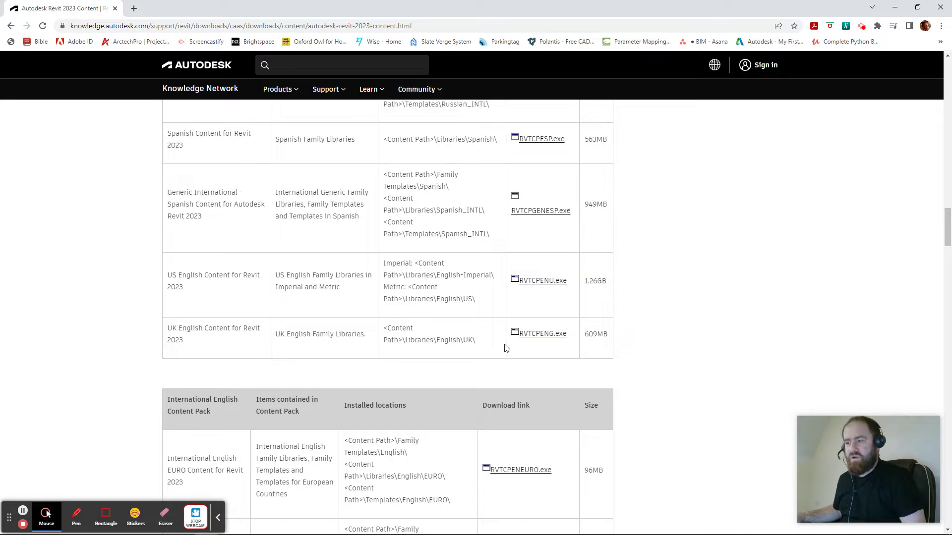
click(555, 334)
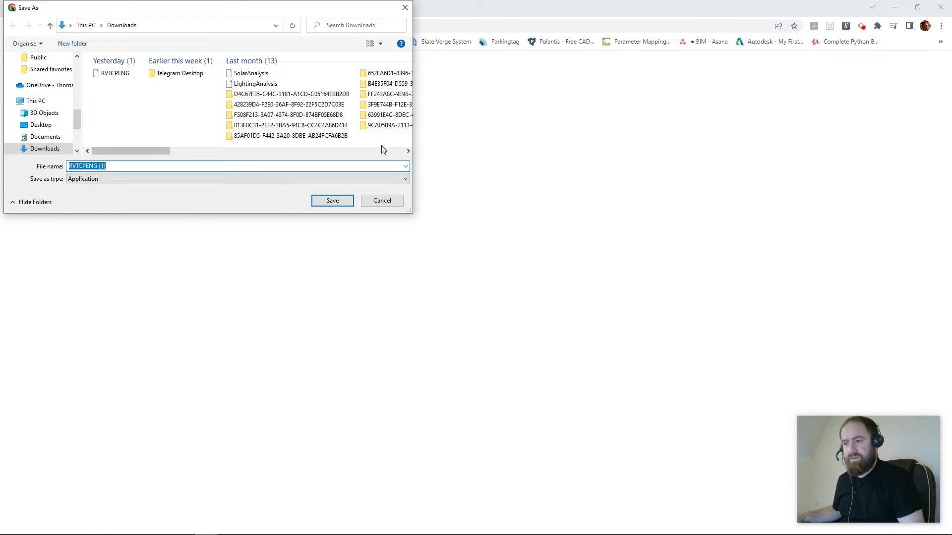
key(Escape)
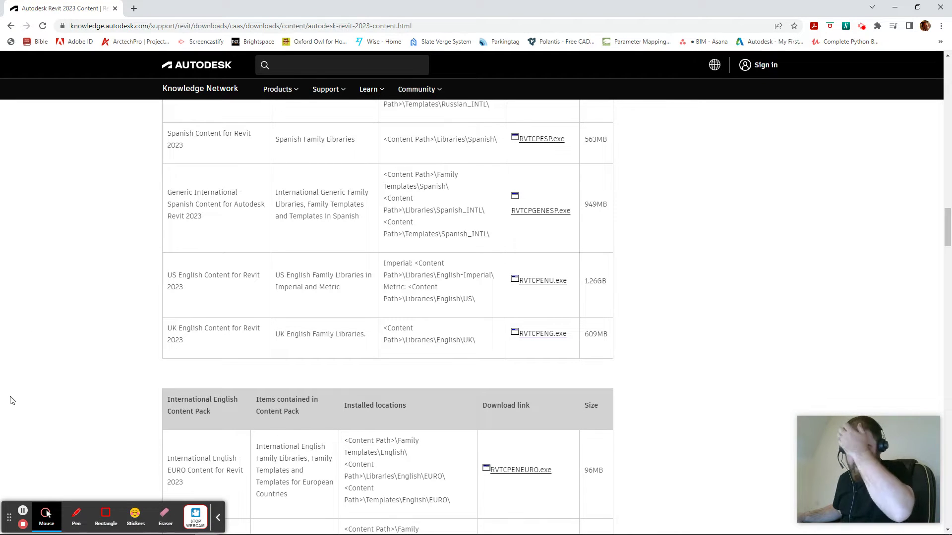
- Minimise Chrome and open Revit's Options dialog on the File Locations tab
click(895, 10)
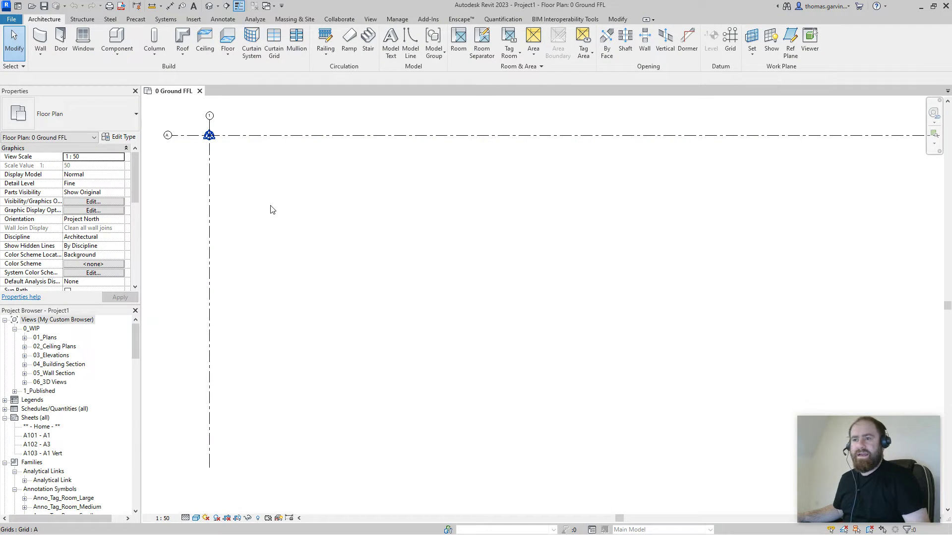
click(12, 20)
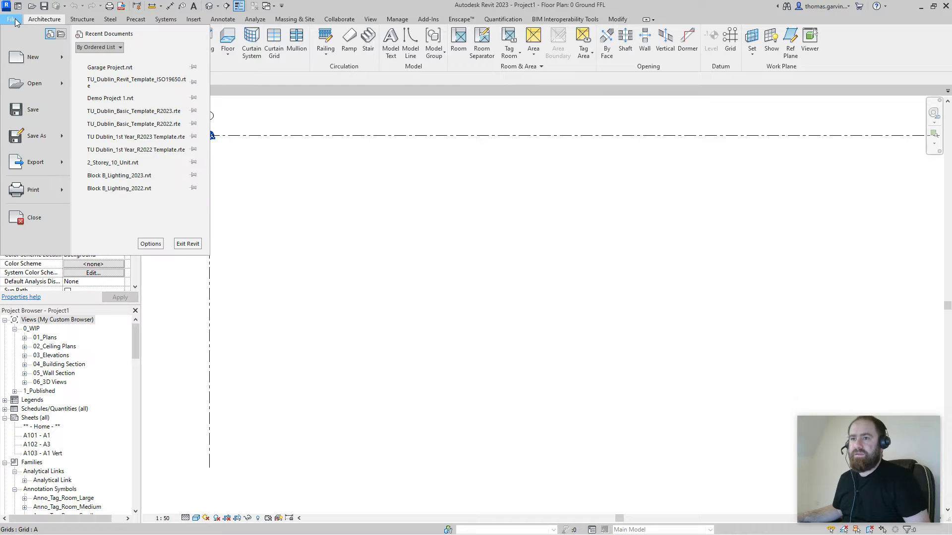
click(151, 244)
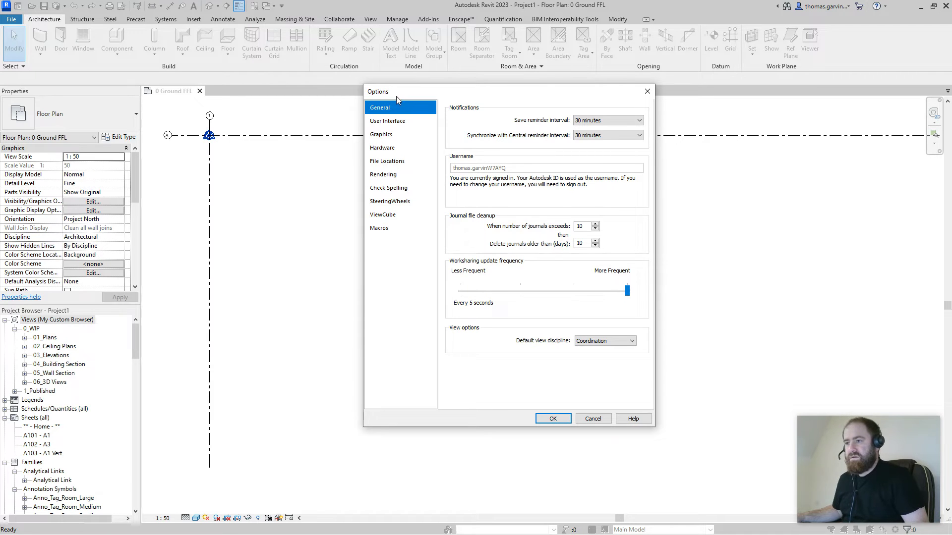
click(395, 163)
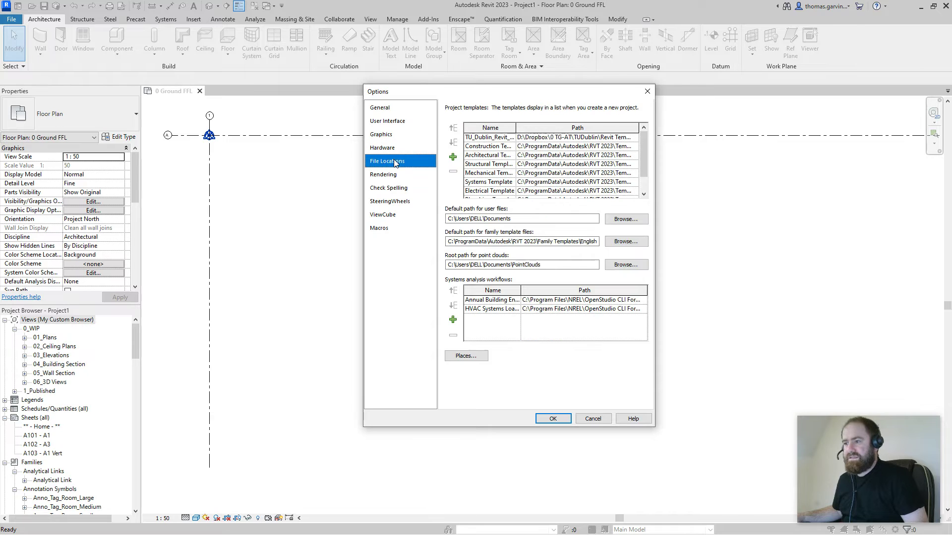
- In Places, browse the Metric Library path to C:\ProgramData\Autodesk\RVT 2023\Libraries\English\UK
click(474, 360)
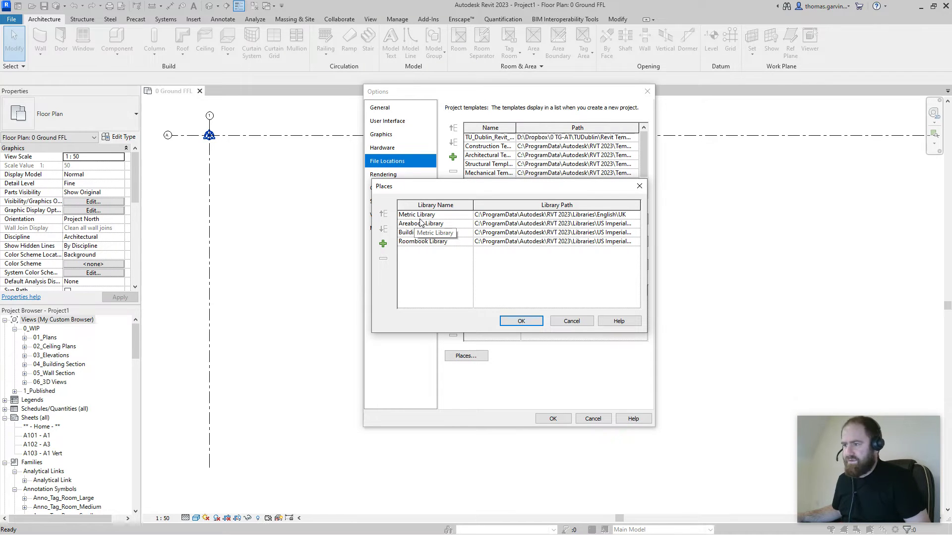
click(631, 217)
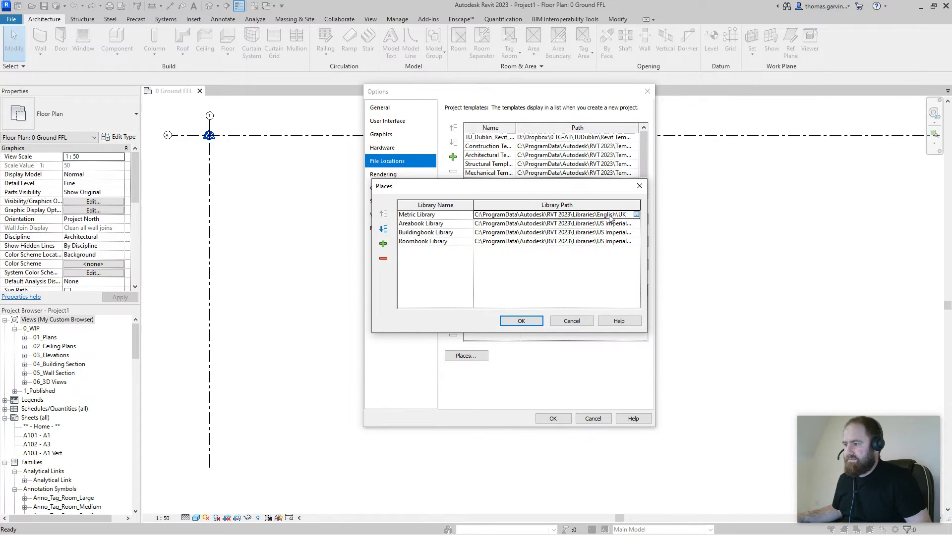
click(636, 214)
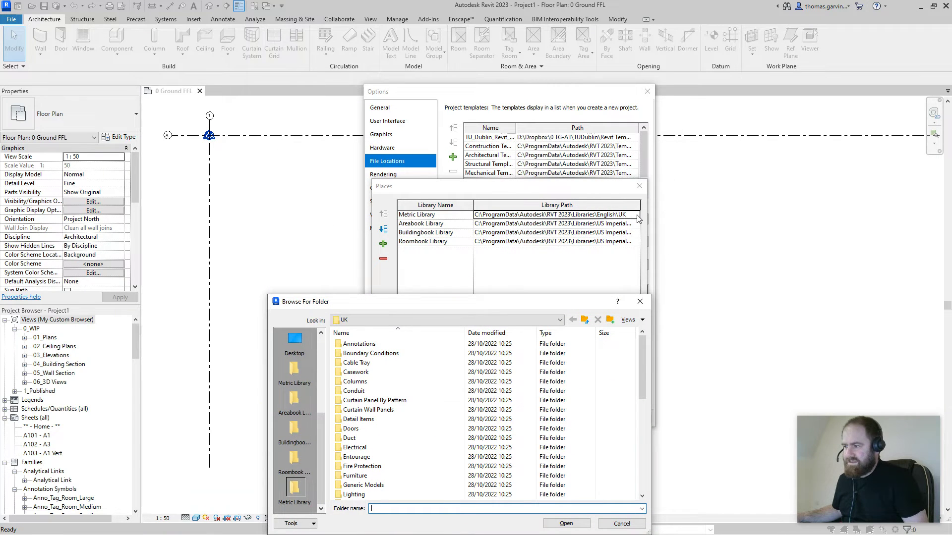
drag(584, 302, 586, 143)
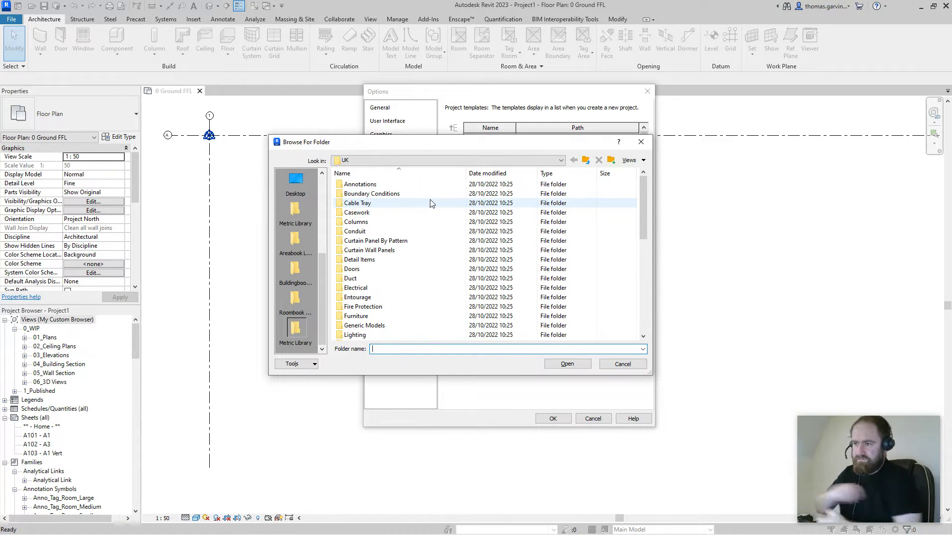
click(448, 159)
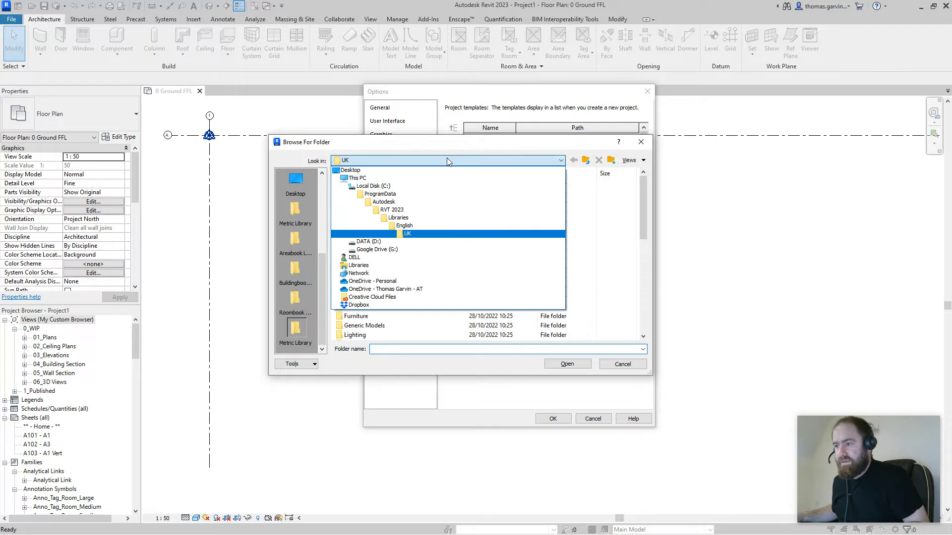
click(427, 234)
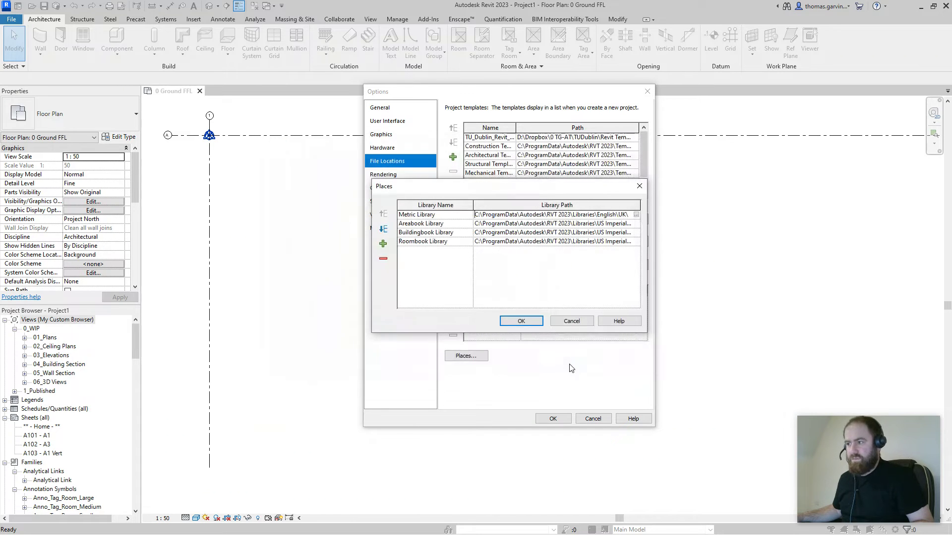
click(520, 321)
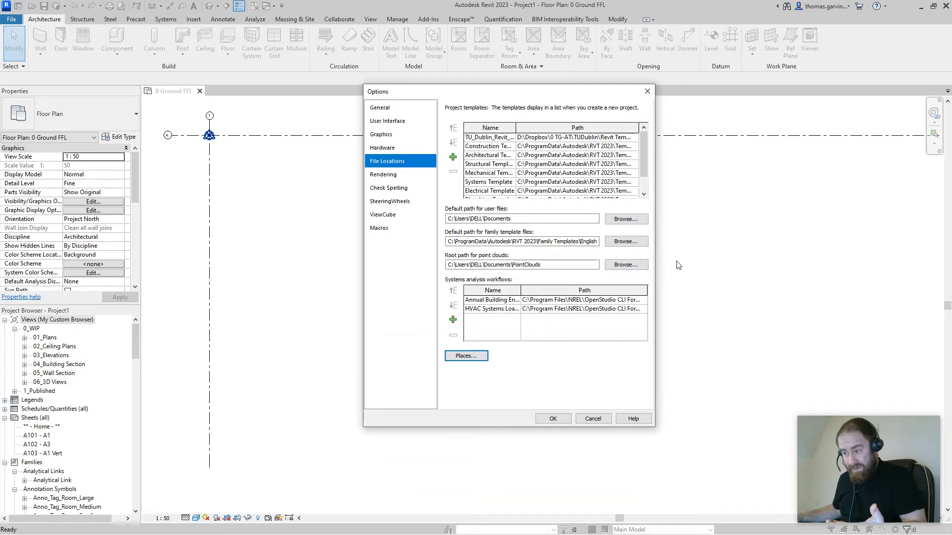
click(466, 357)
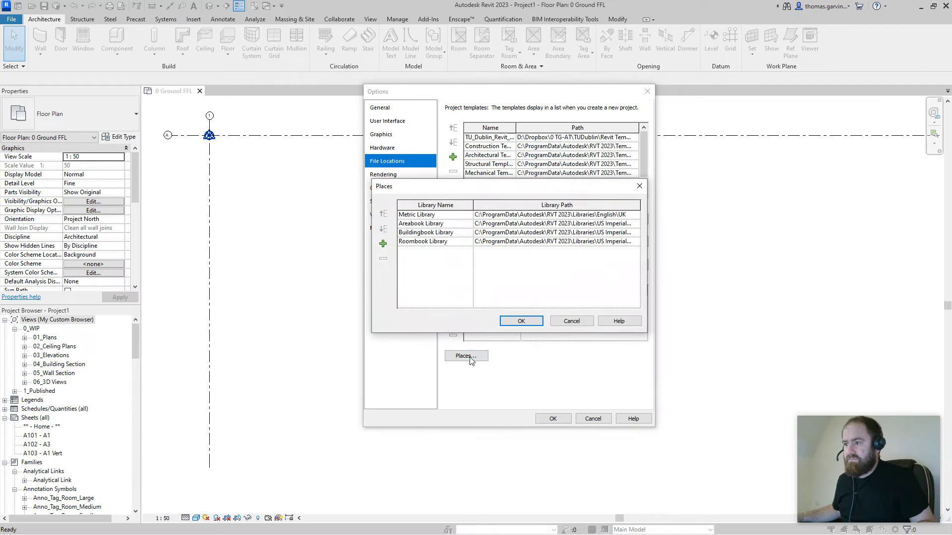
- Add a new library place named 'My Revit Families'
click(383, 244)
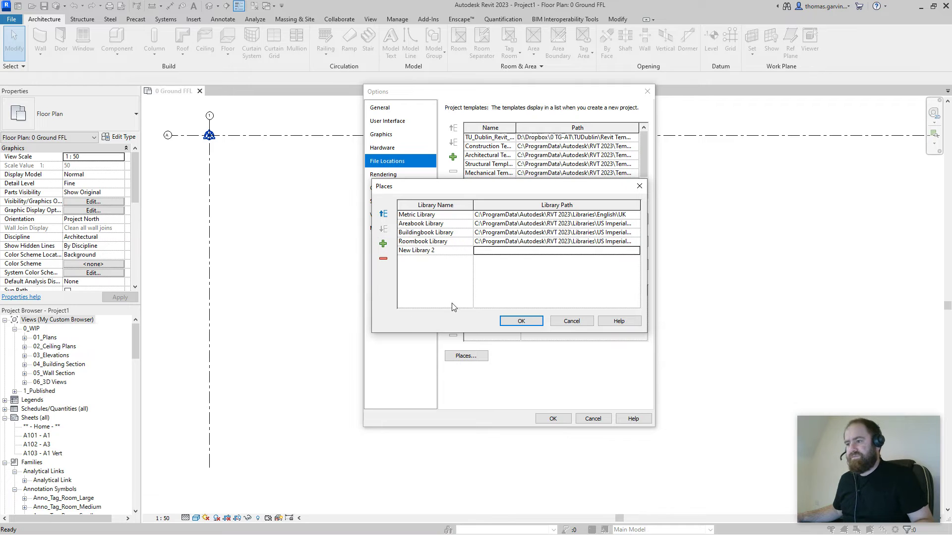
click(463, 251)
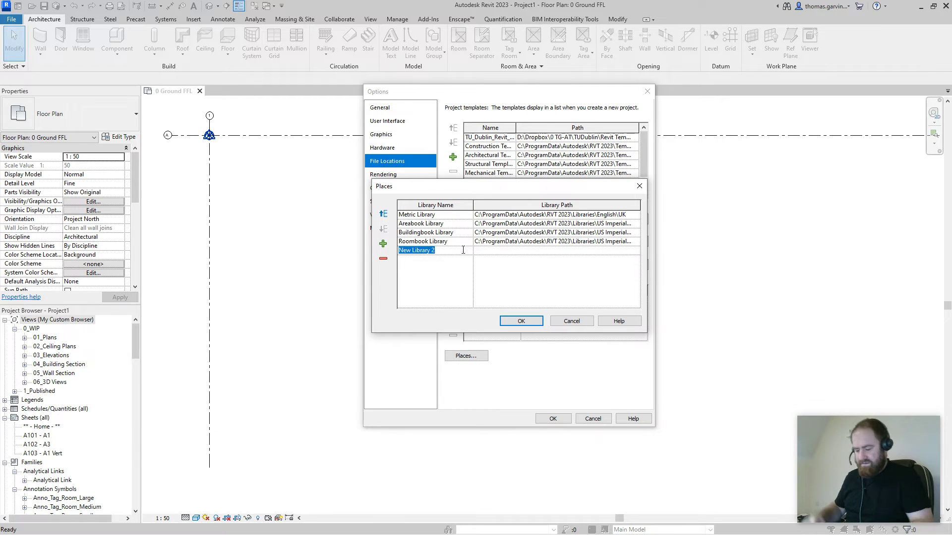
text(My Revit Families)
click(524, 250)
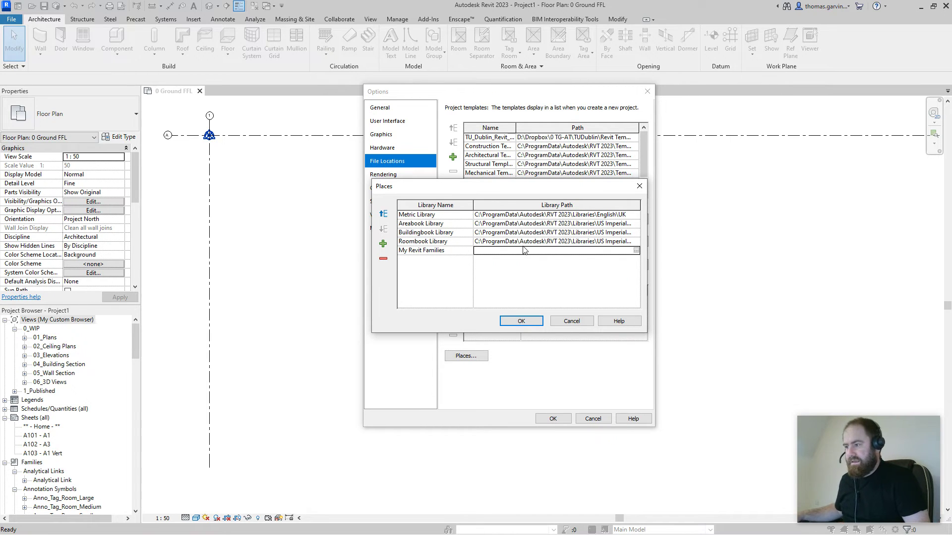
- Set its path to D:\Dropbox\Revit Families\My Revit Families 2022
click(637, 250)
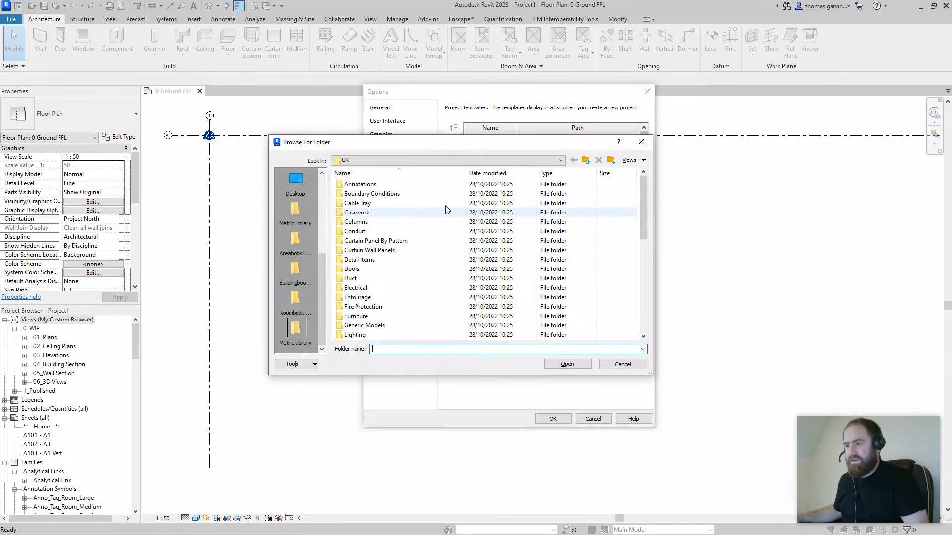
click(561, 160)
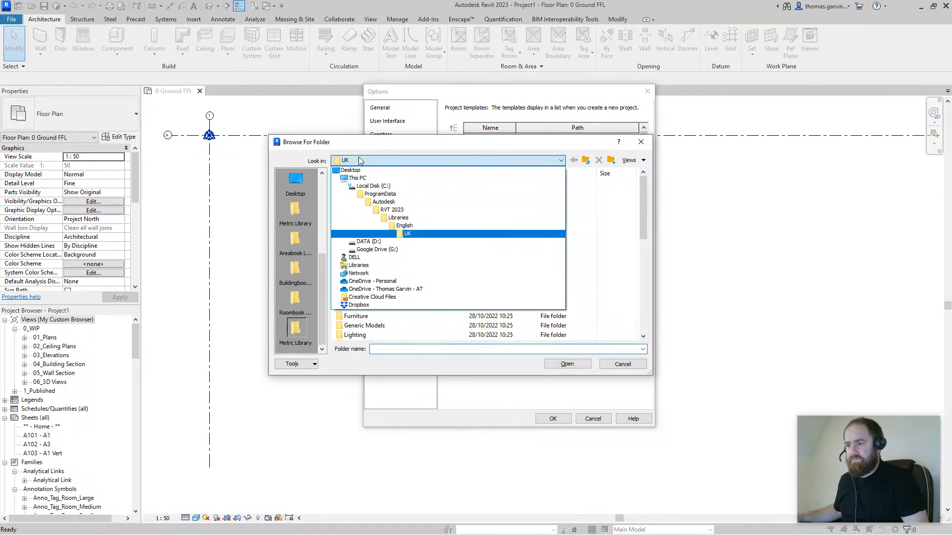
click(359, 305)
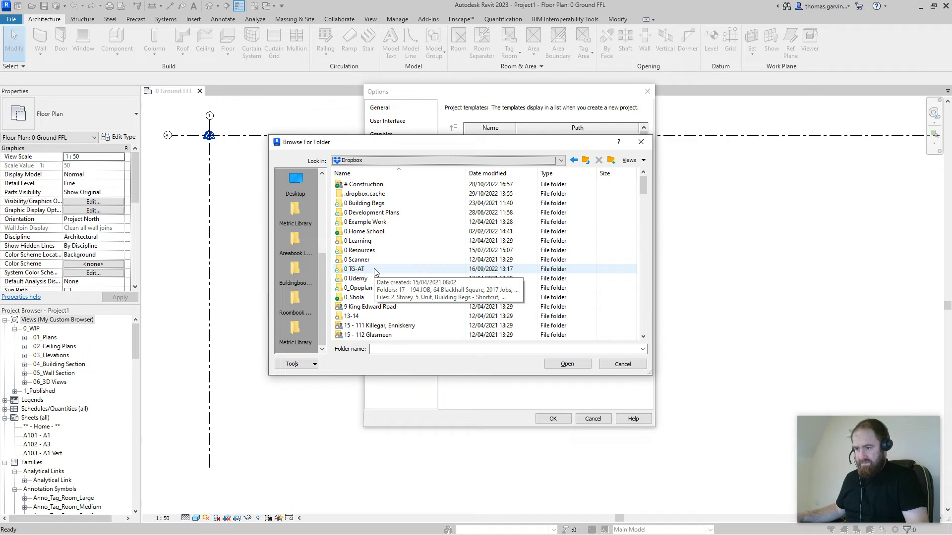
double_click(374, 269)
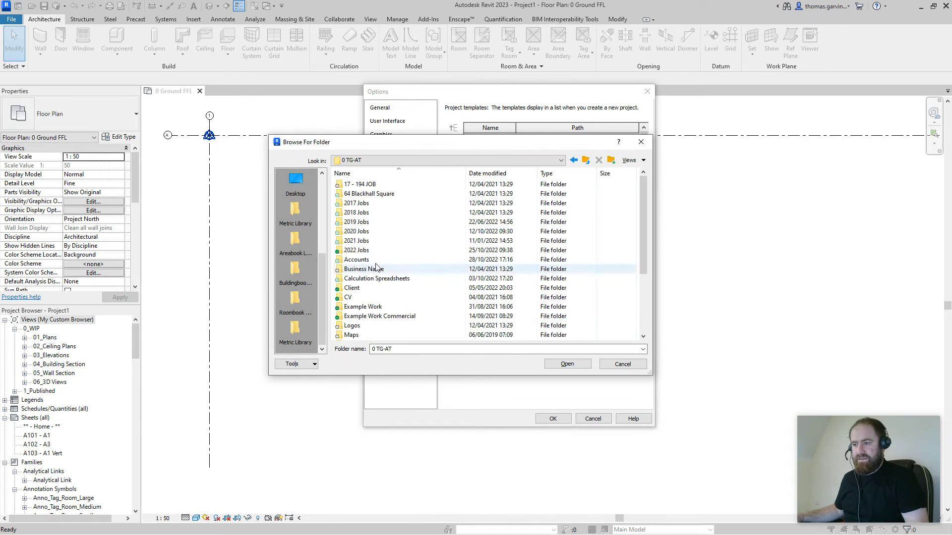
scroll(385, 277, down, 4)
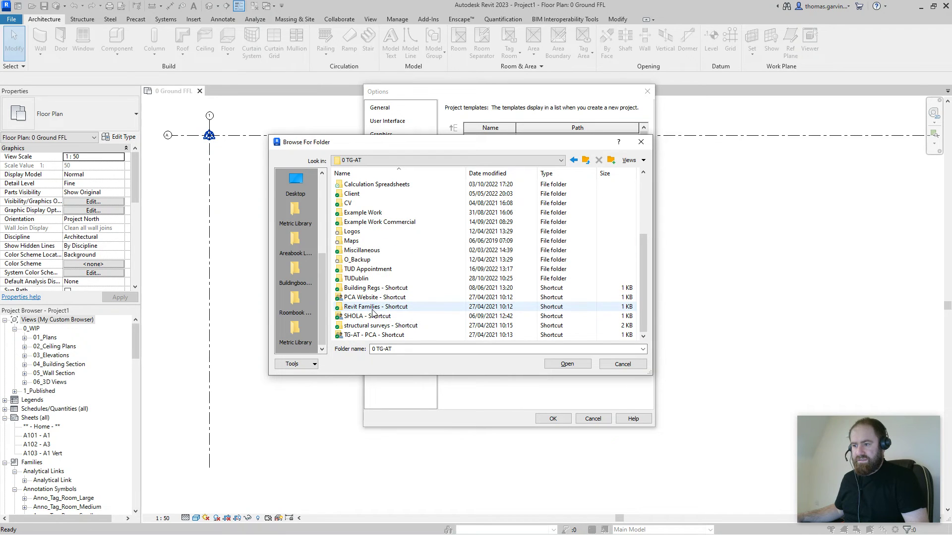
double_click(374, 307)
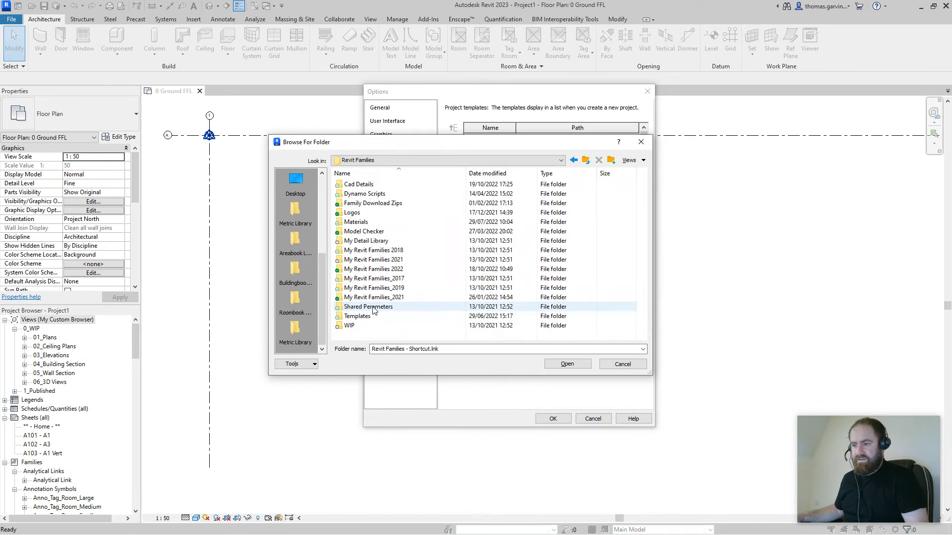
double_click(395, 270)
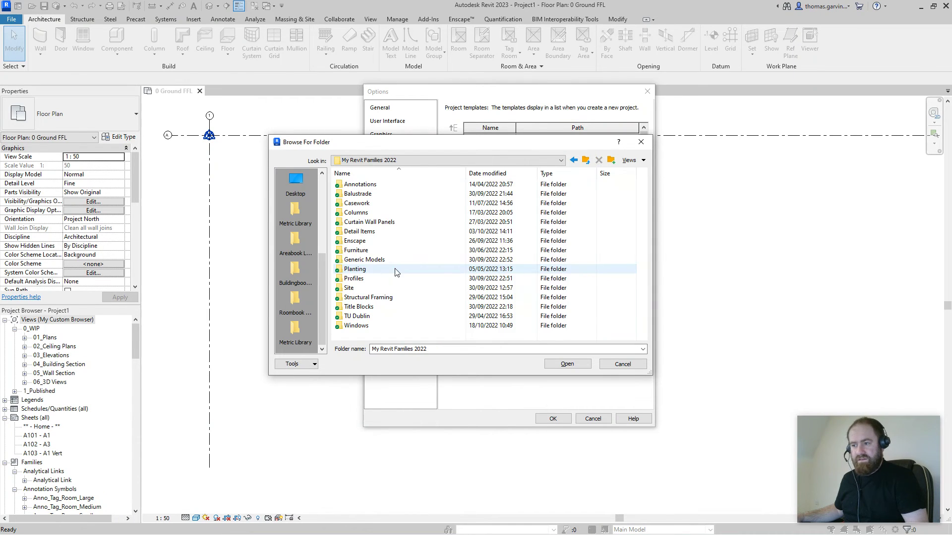
click(569, 364)
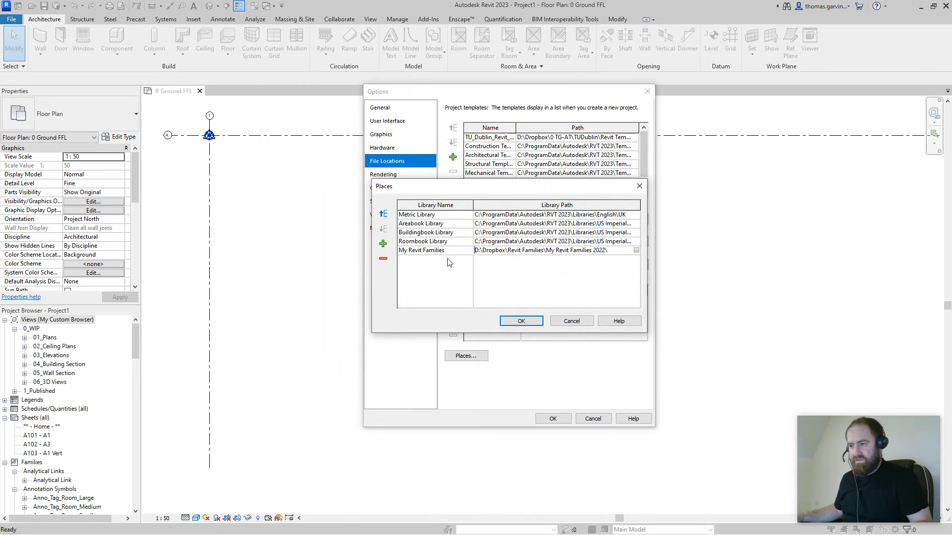
- Save the Places and Options settings, then confirm My Revit Families appears in the Open dialog
click(521, 321)
click(562, 420)
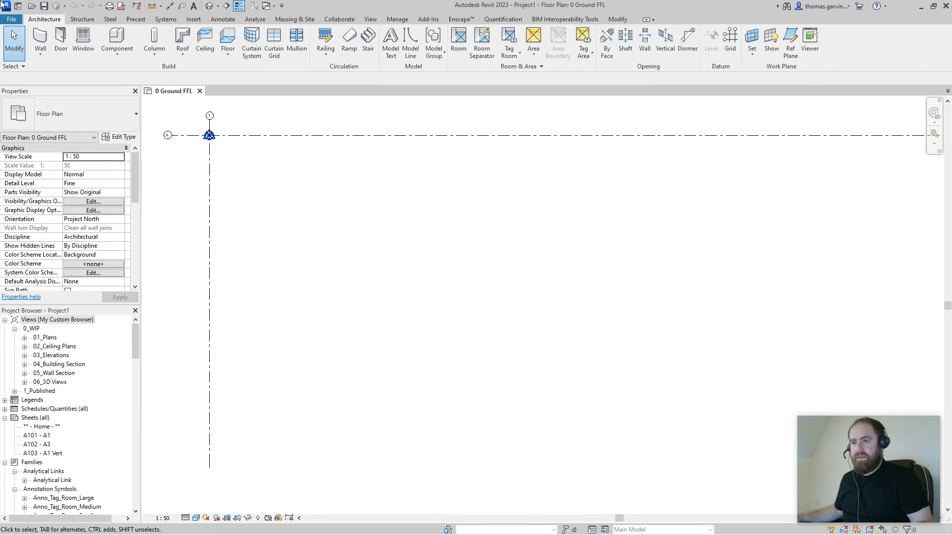
click(11, 20)
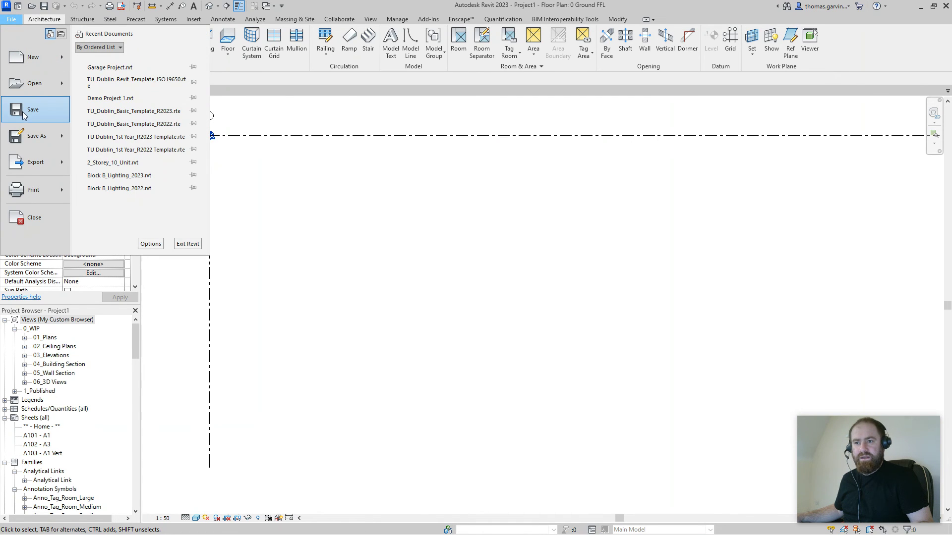
click(35, 83)
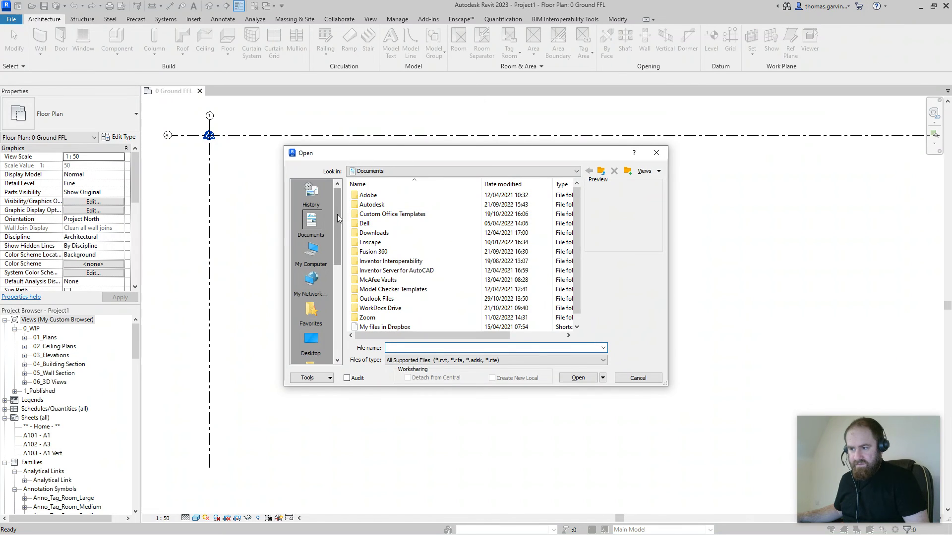
drag(337, 214, 333, 302)
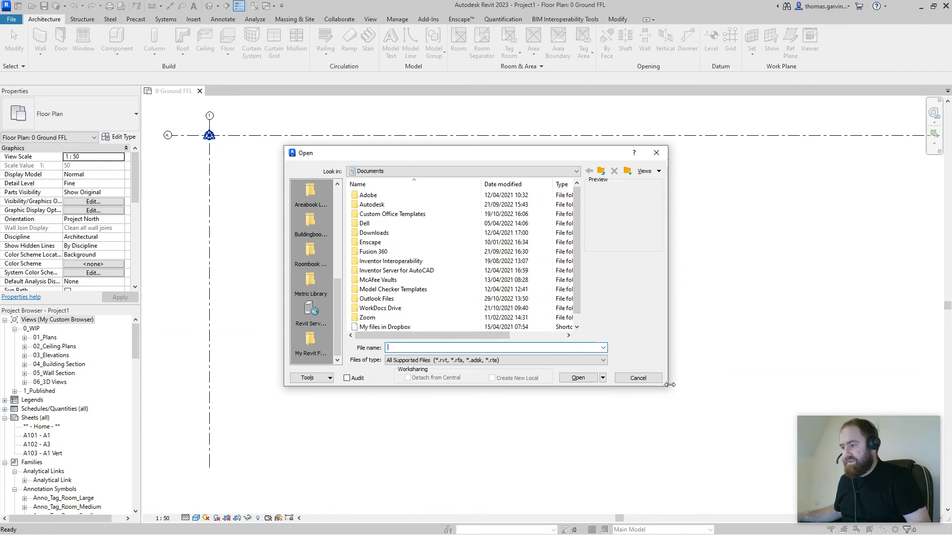
click(621, 378)
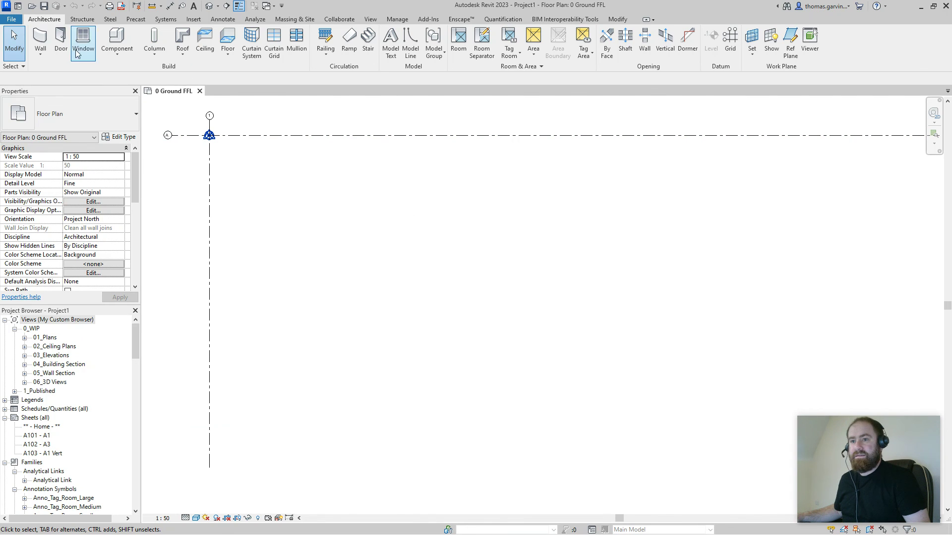
click(15, 20)
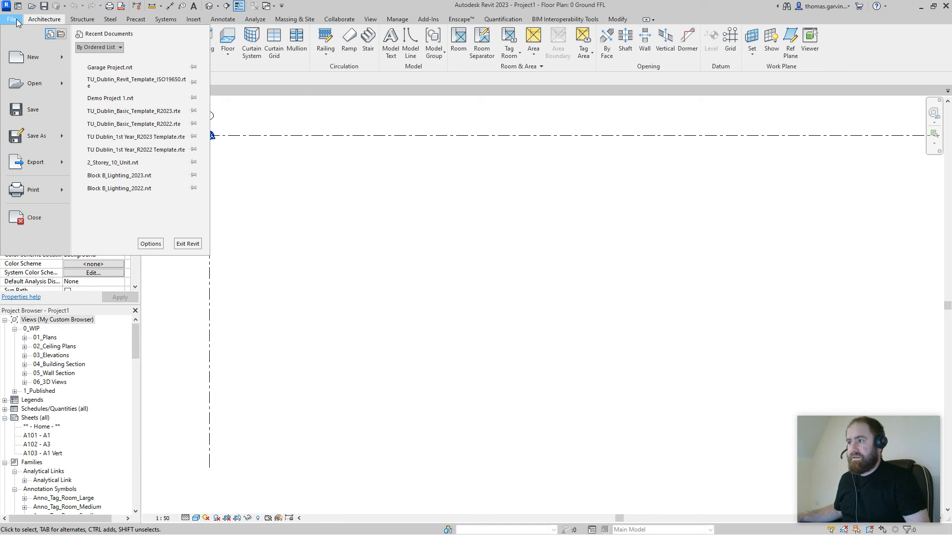
click(16, 21)
click(16, 21)
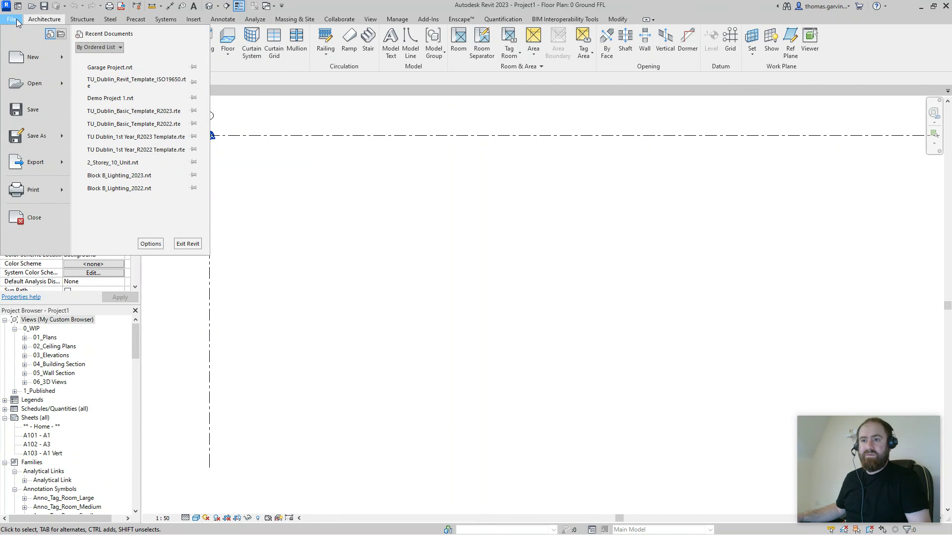
click(427, 350)
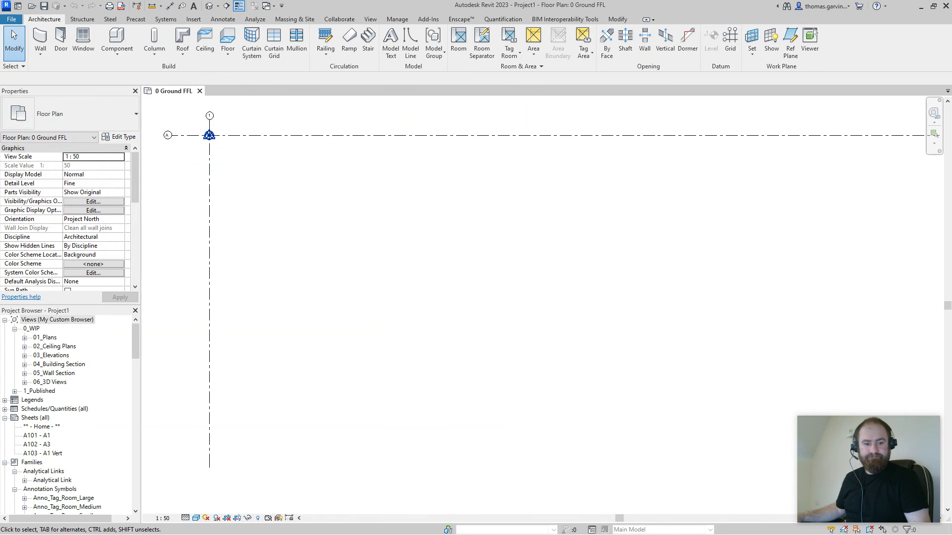